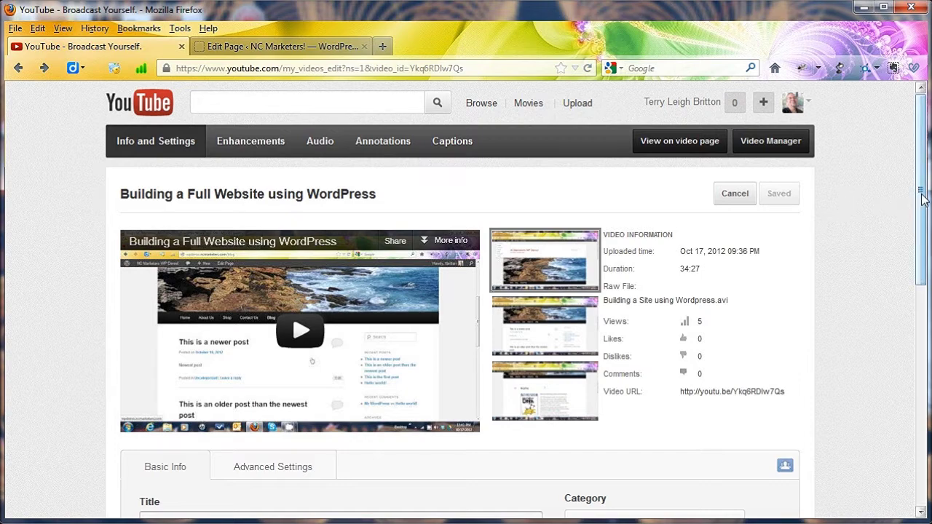
Add the suggested tag "Software Tutorial" to the Building a Full Website using WordPress video
left_click_drag(922, 200, 905, 347)
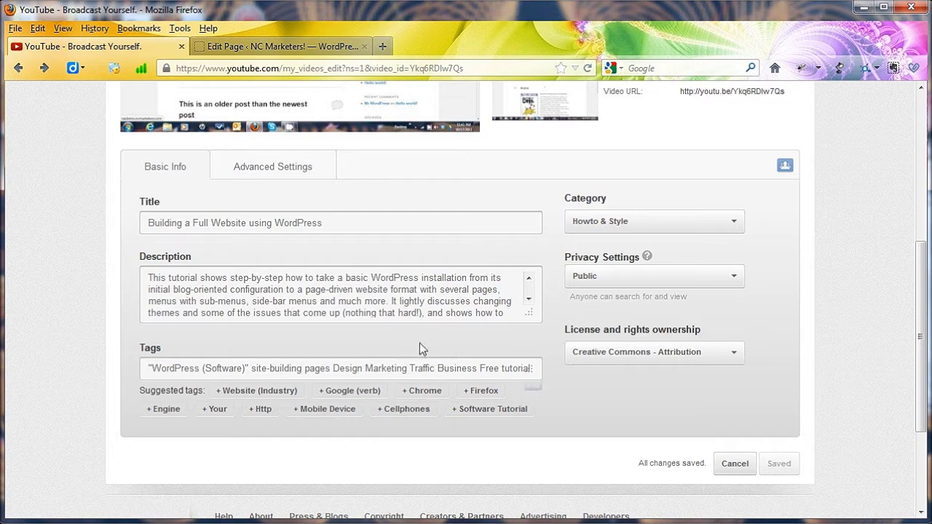
left_click(486, 415)
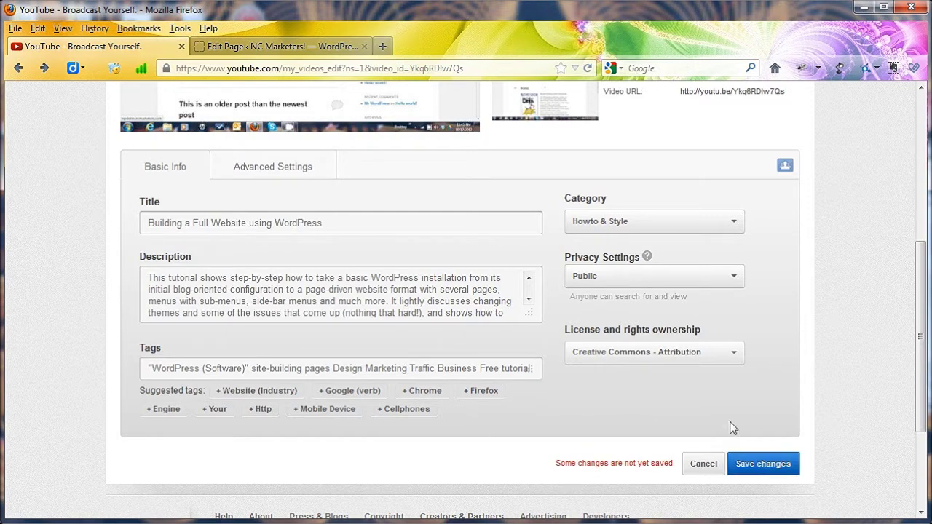
left_click(755, 469)
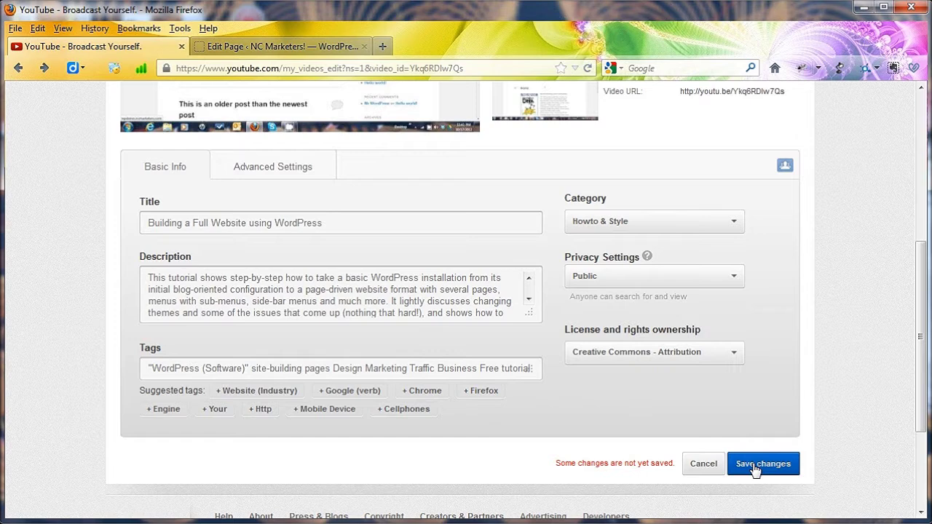
Check the category and license options, keeping Howto & Style and Creative Commons - Attribution, and save the video settings
left_click(681, 221)
left_click(681, 223)
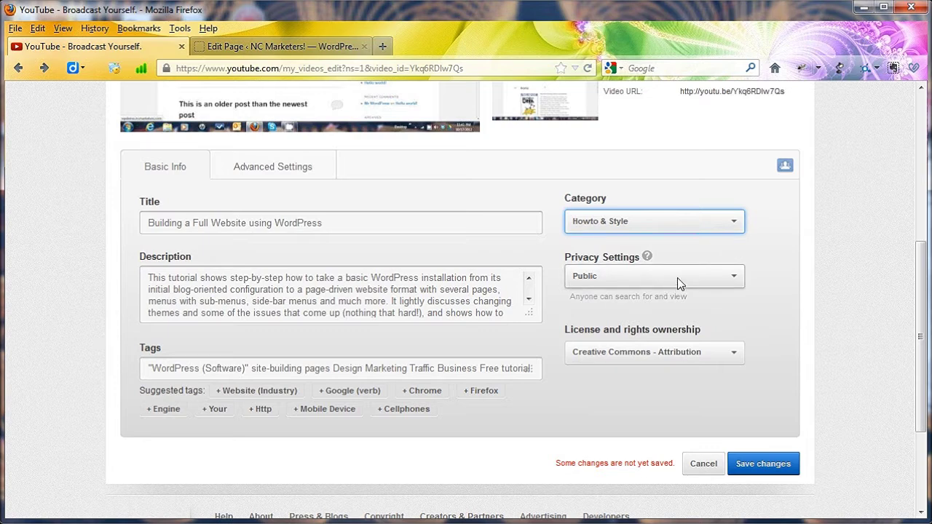
left_click(719, 365)
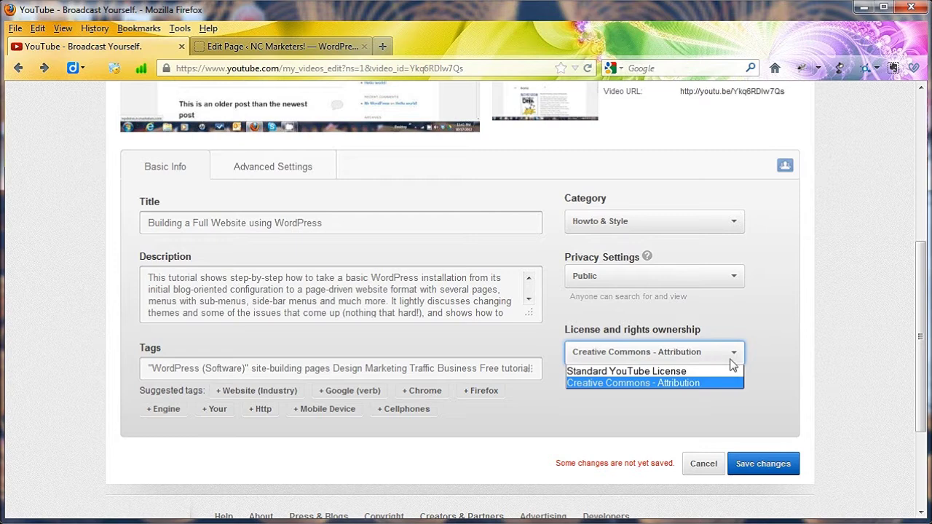
left_click(771, 360)
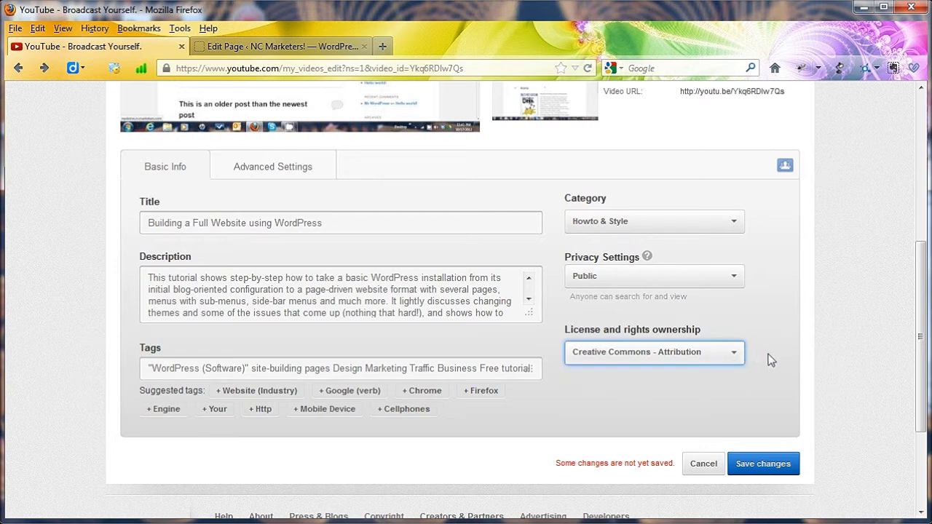
left_click(767, 464)
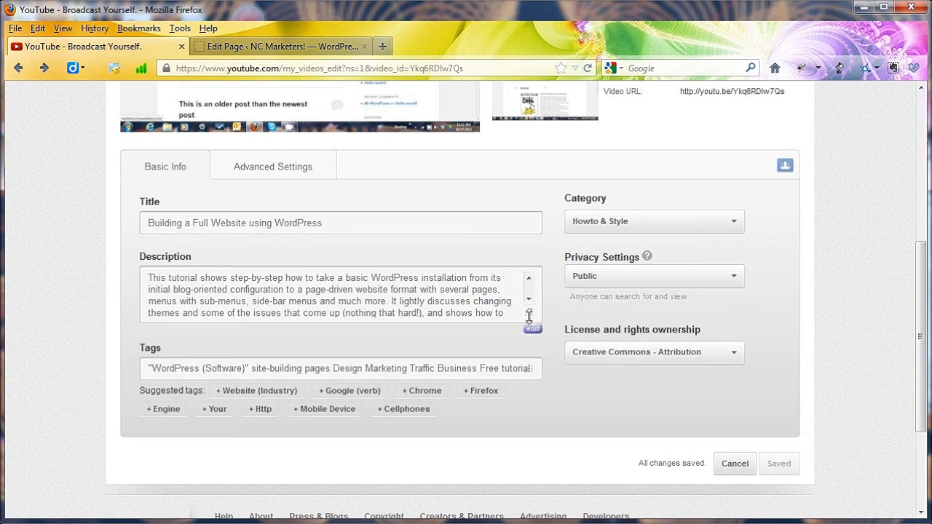
Copy the video's full description and paste it as a new paragraph after "Enjoy!" on the WordPress Videos page
left_click(436, 289)
key("ctrl+a")
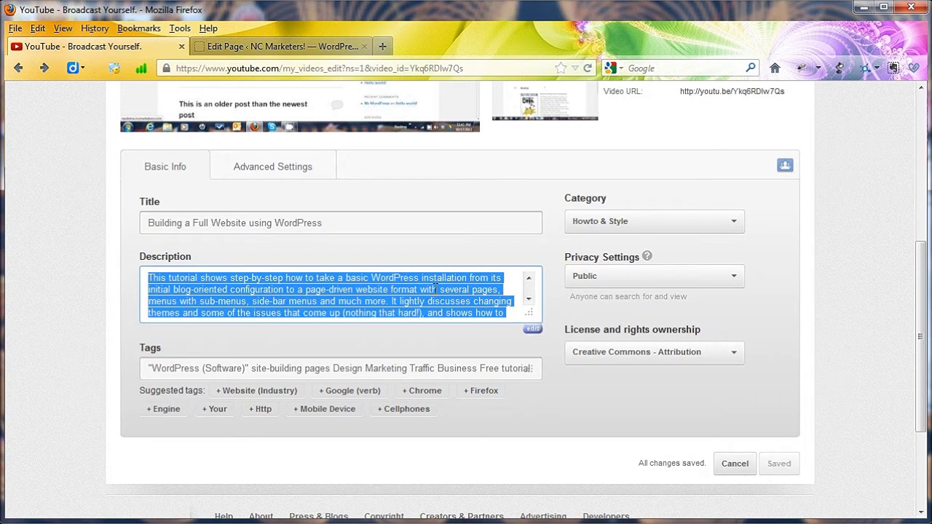
key("ctrl+c")
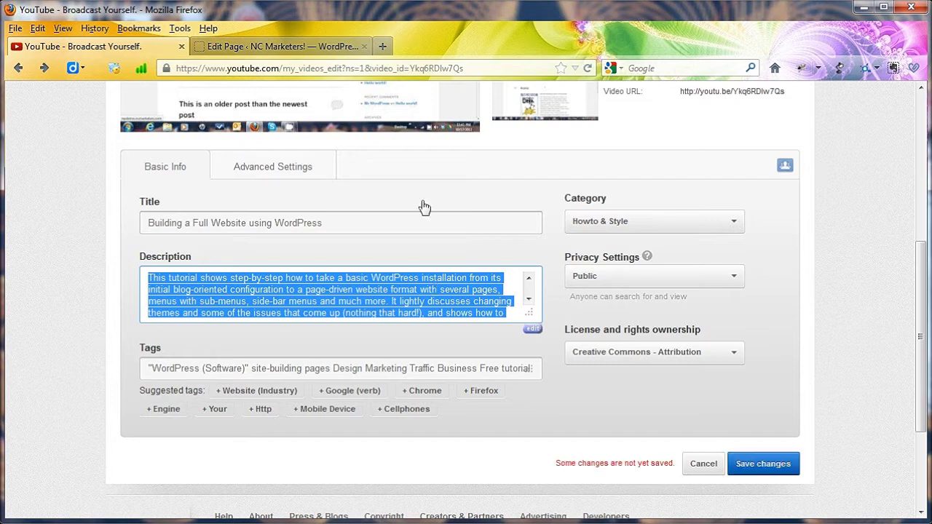
left_click(337, 52)
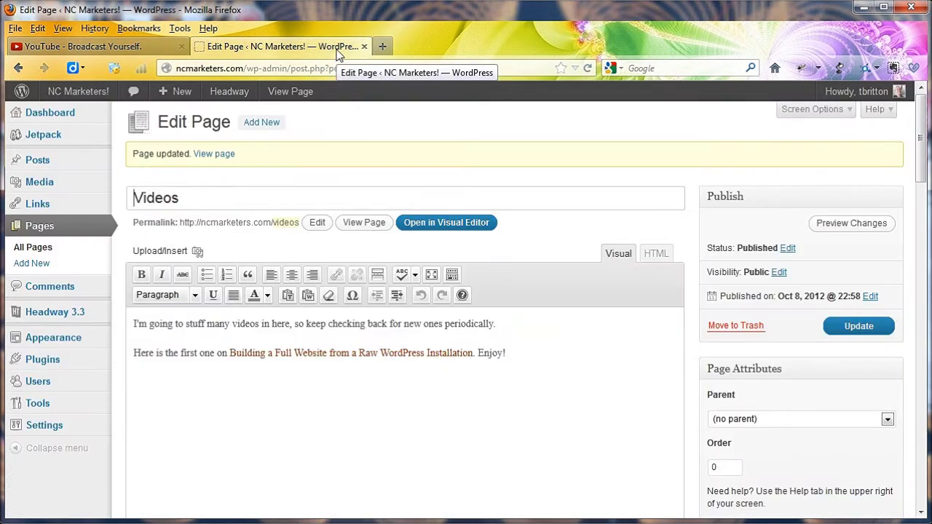
left_click(551, 354)
key("Return")
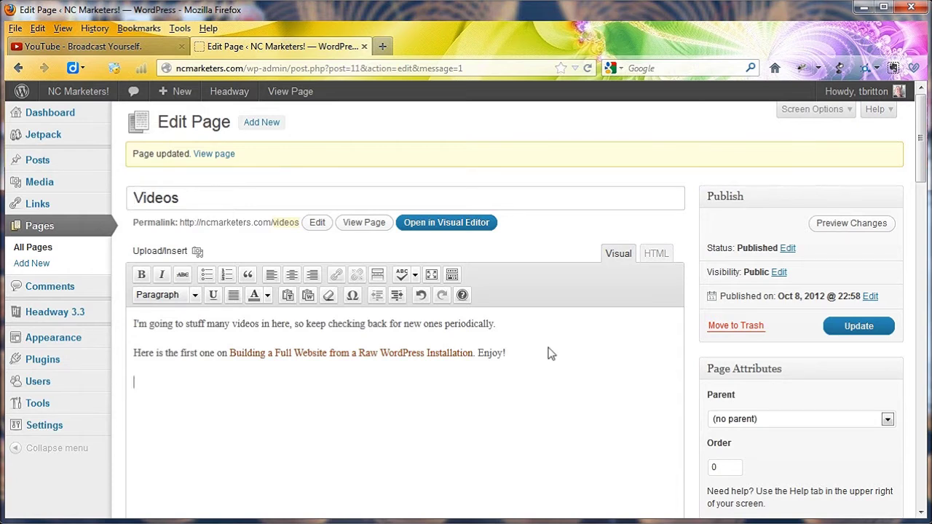
key("ctrl+v")
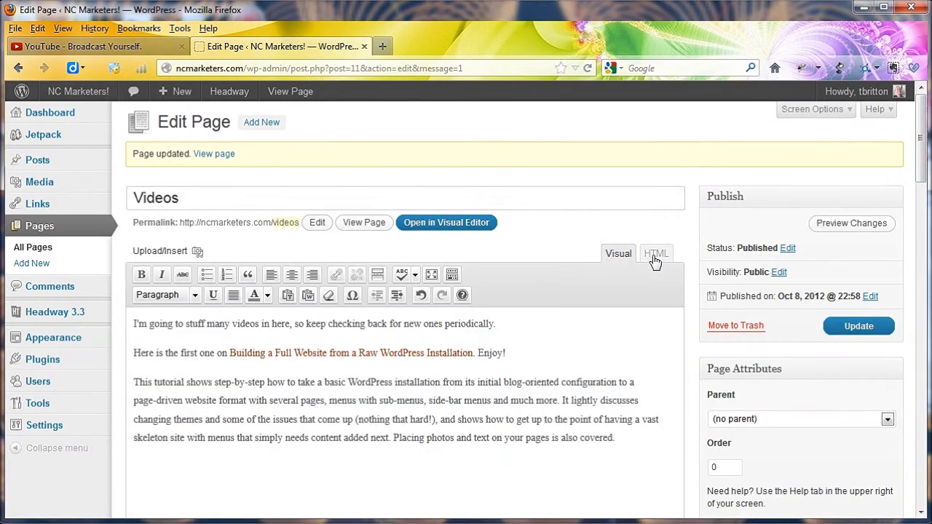
Show the Videos page content as HTML and add a blank line below the final &nbsp; line
left_click(591, 328)
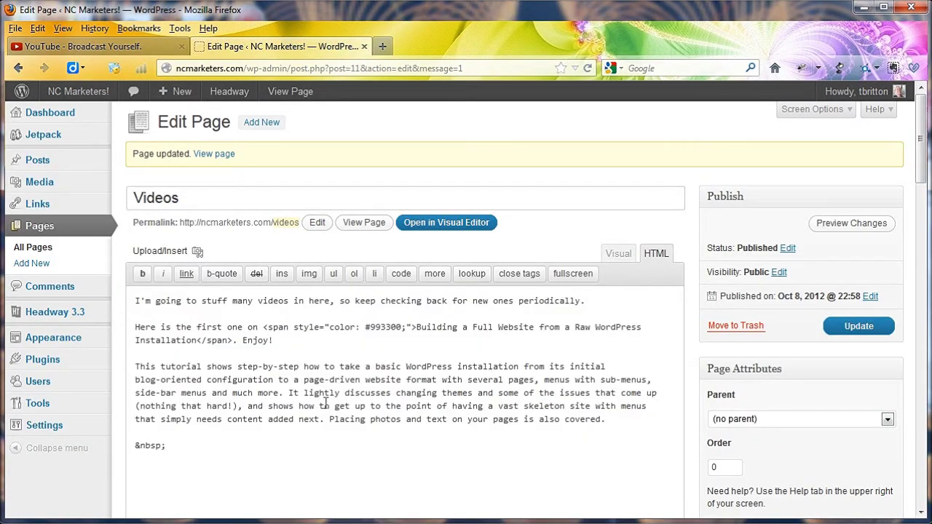
left_click(177, 467)
key("Return")
key("Return")
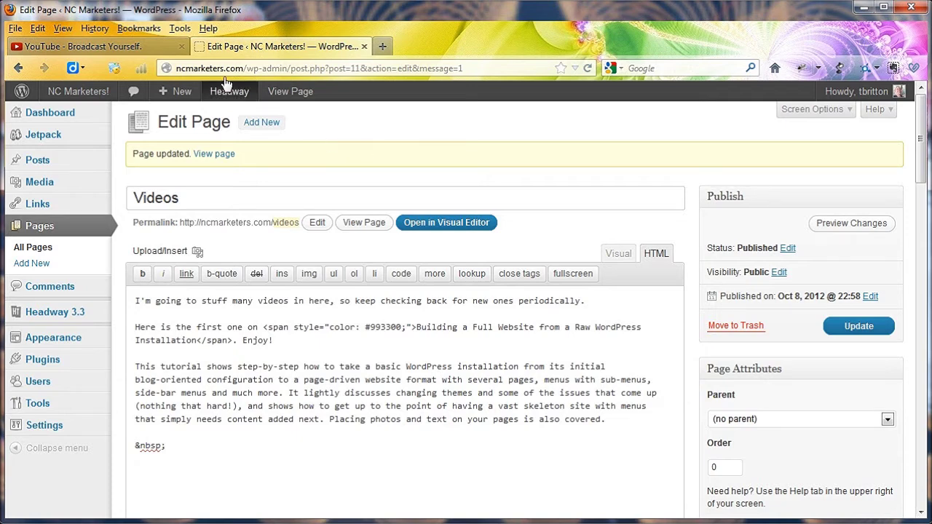
Return to YouTube, save the pending video changes and open the video's watch page with playback paused
left_click(149, 46)
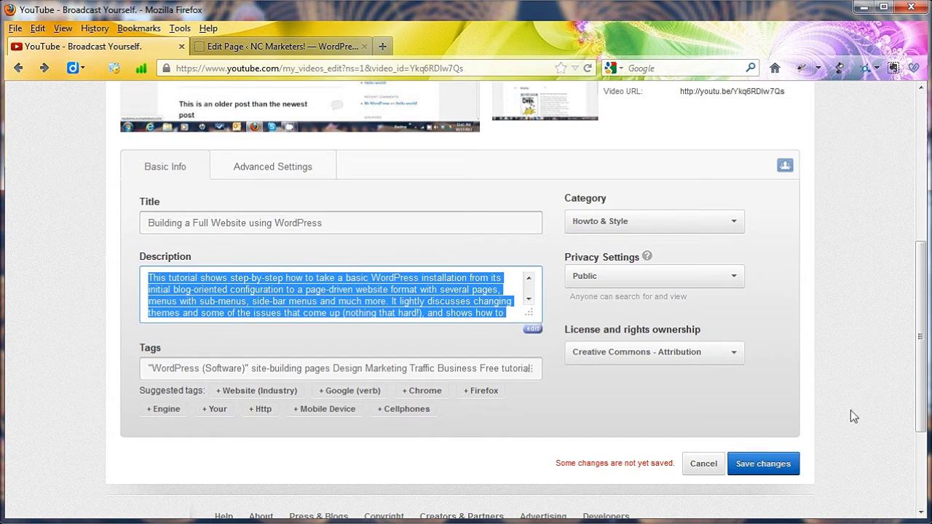
left_click(759, 464)
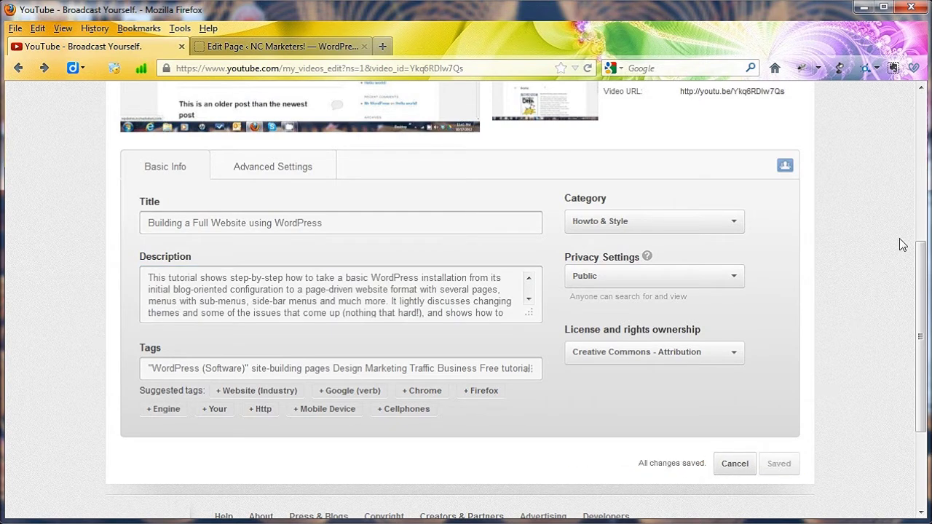
scroll(919, 232, "up", 5)
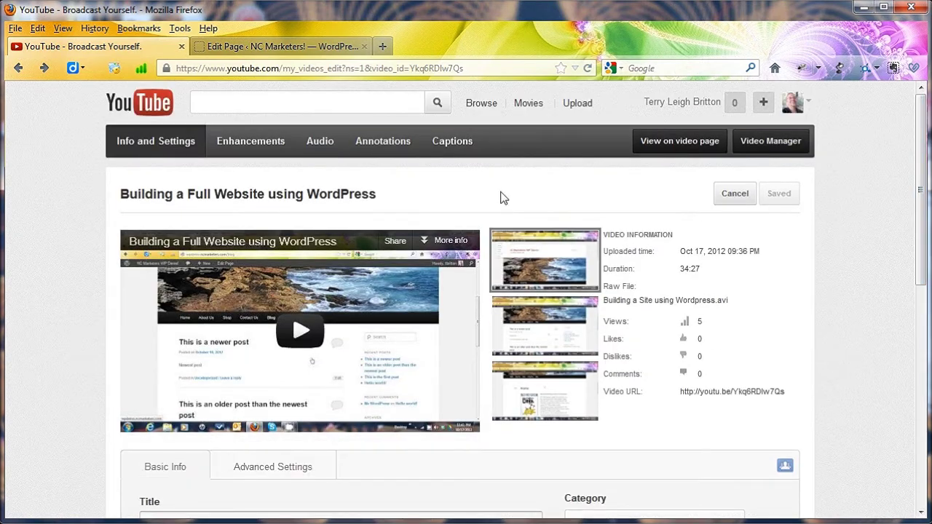
left_click(656, 145)
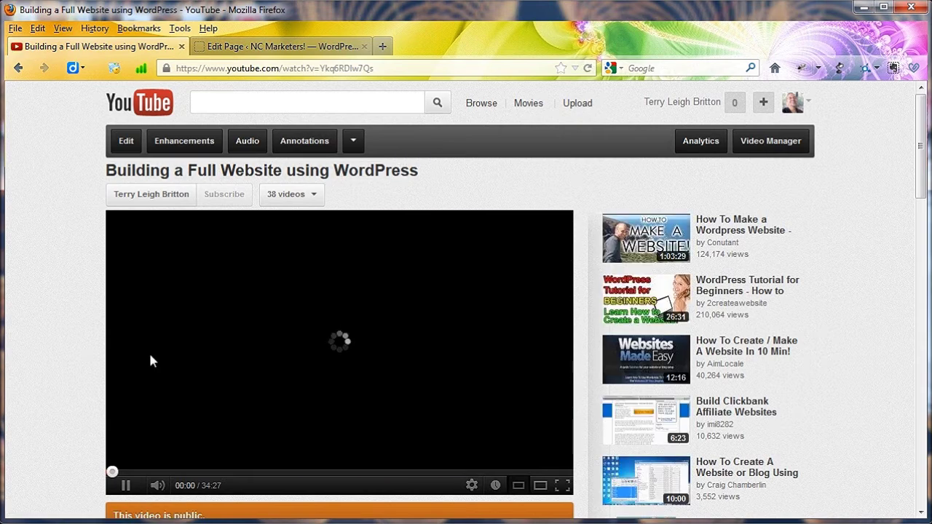
left_click(125, 487)
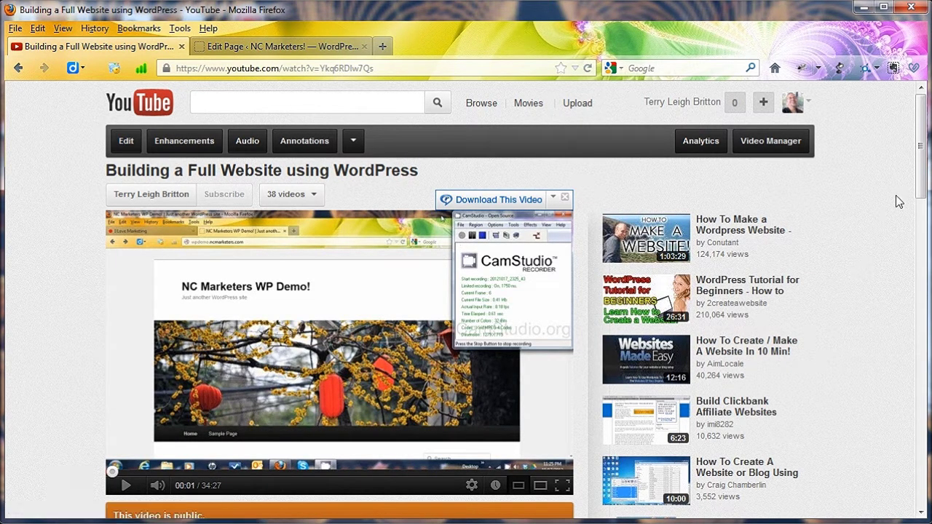
Display the video's embed code from its sharing options, with the old embed code format enabled
left_click_drag(923, 188, 927, 288)
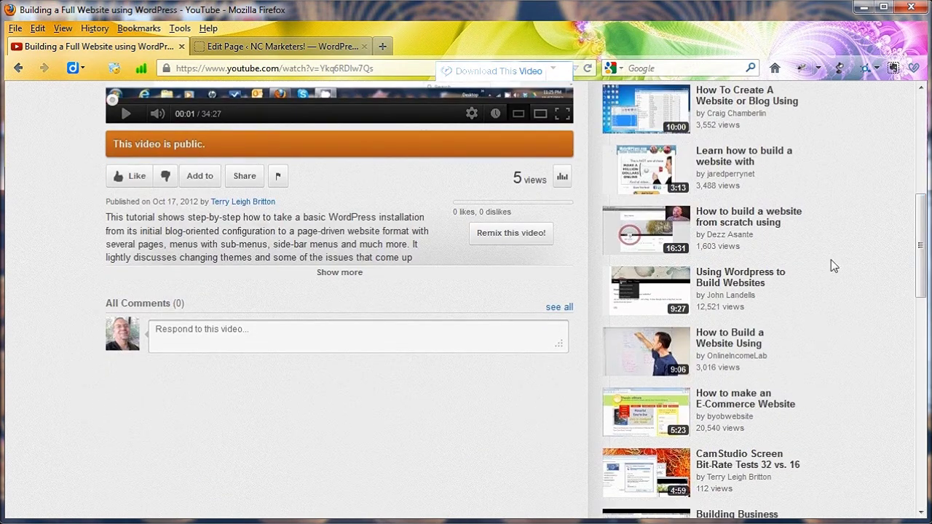
left_click(244, 177)
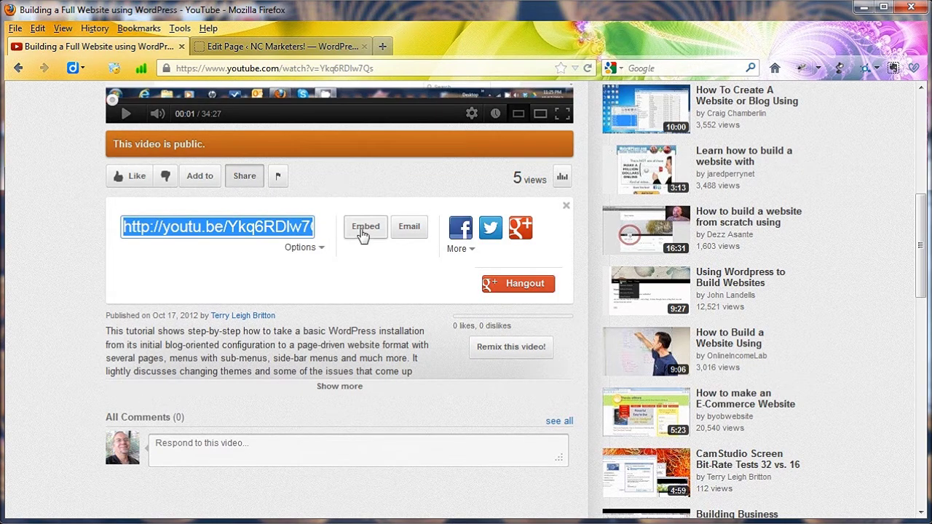
left_click(364, 231)
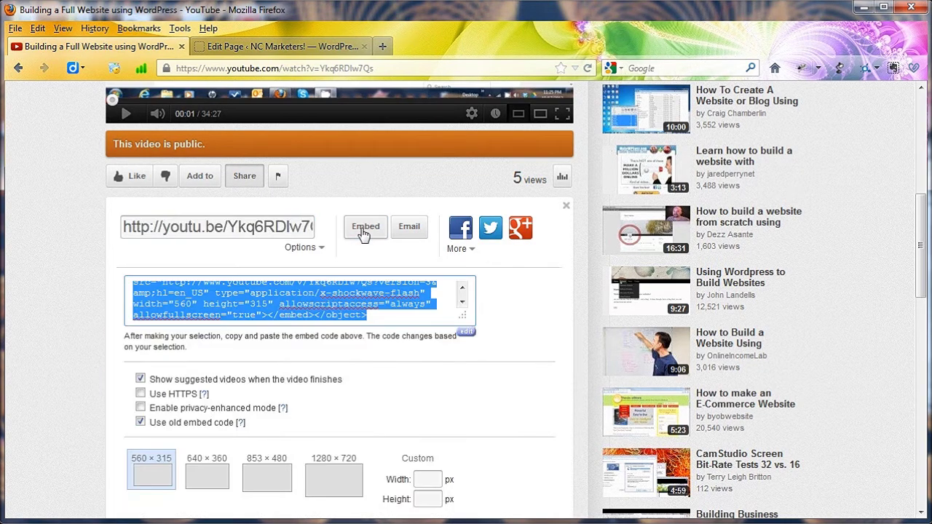
left_click(140, 422)
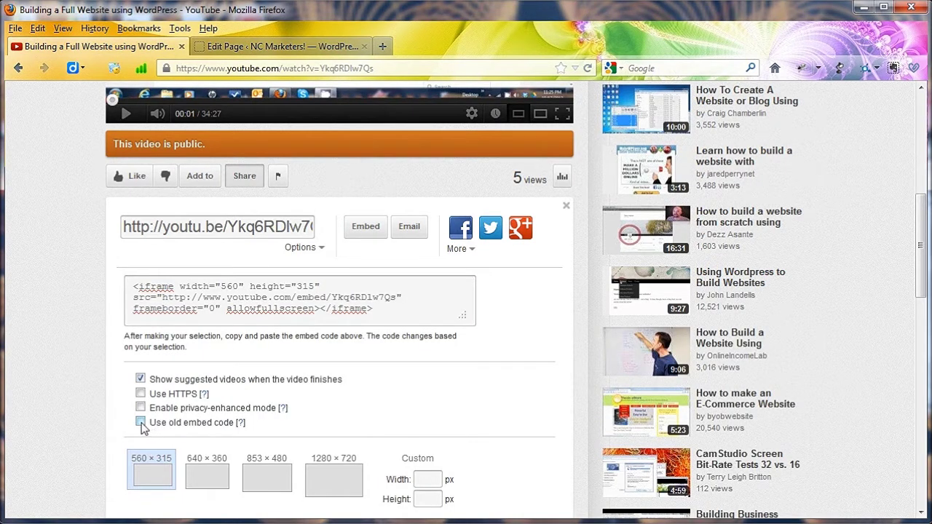
left_click(141, 423)
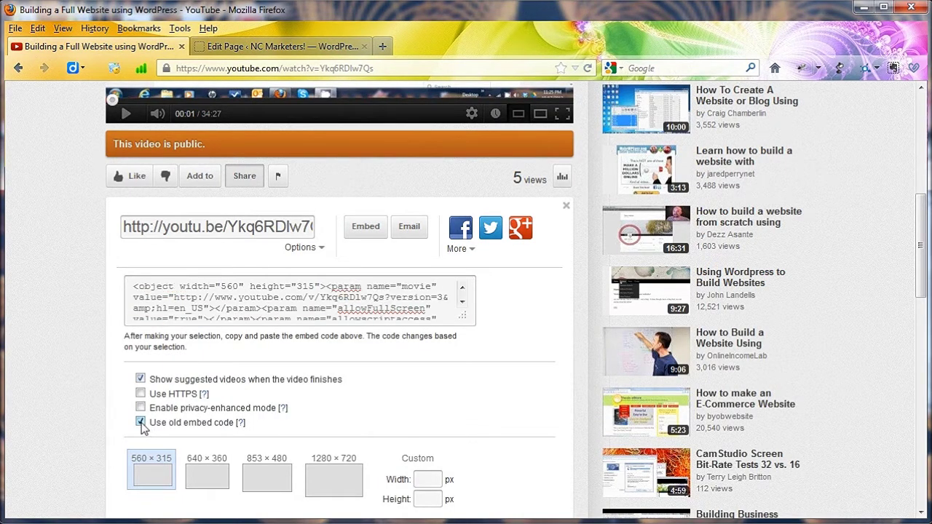
Copy the entire old-style embed code of the video
left_click(228, 309)
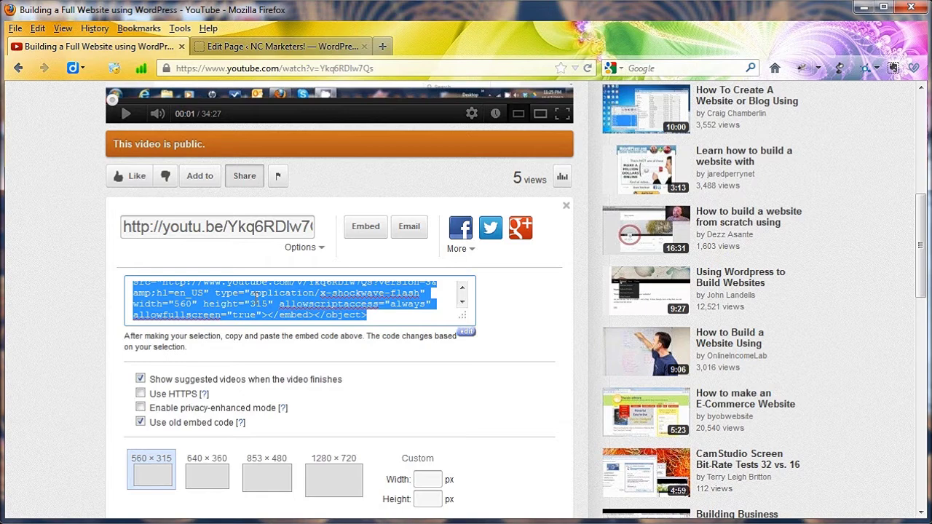
right_click(255, 295)
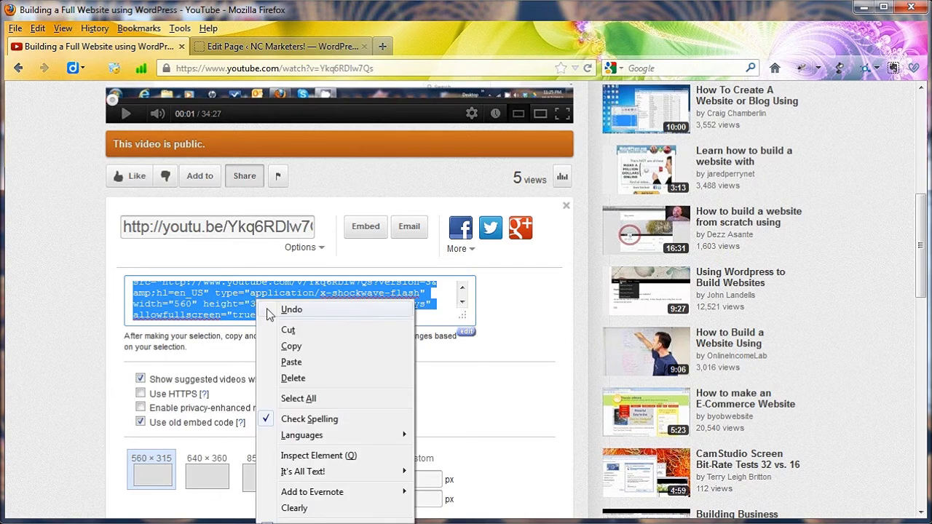
left_click(291, 347)
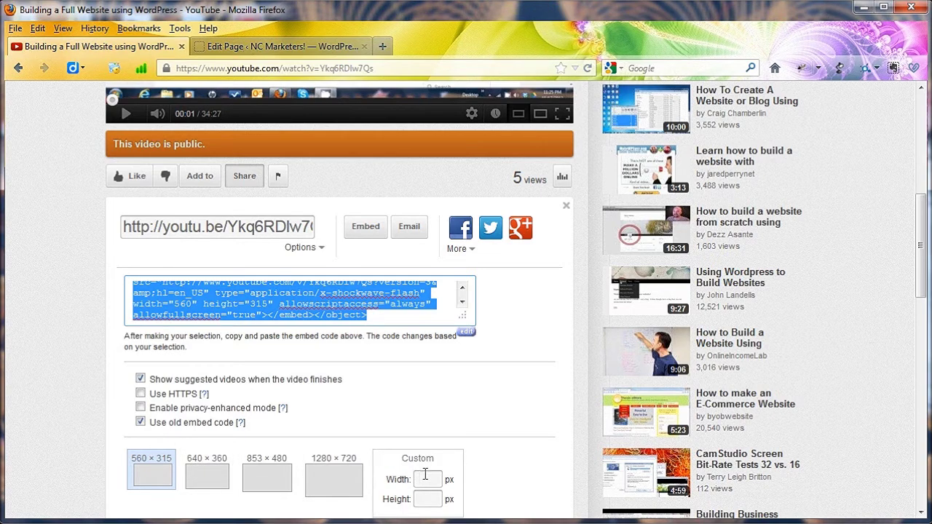
Try a custom embed width of 596 px and return to the 560 × 315 preset size
left_click(428, 475)
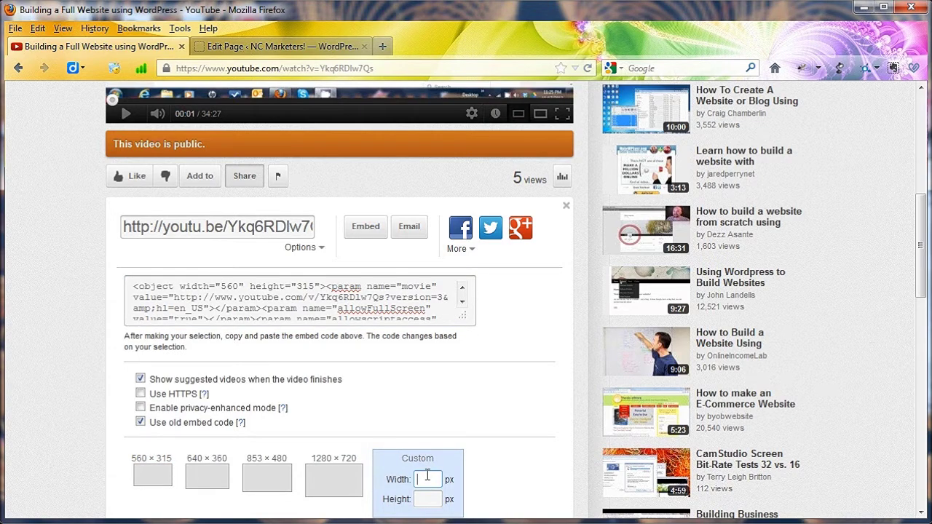
type("596")
key("Tab")
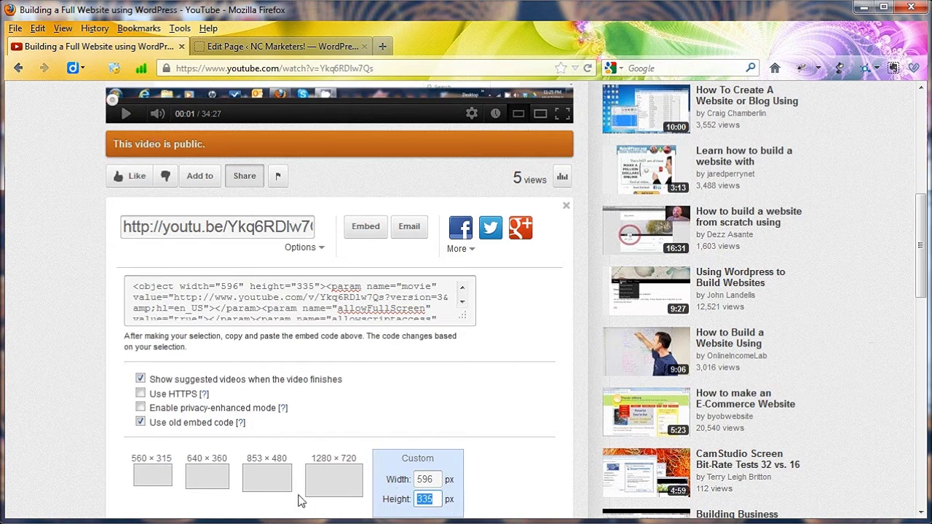
left_click(156, 478)
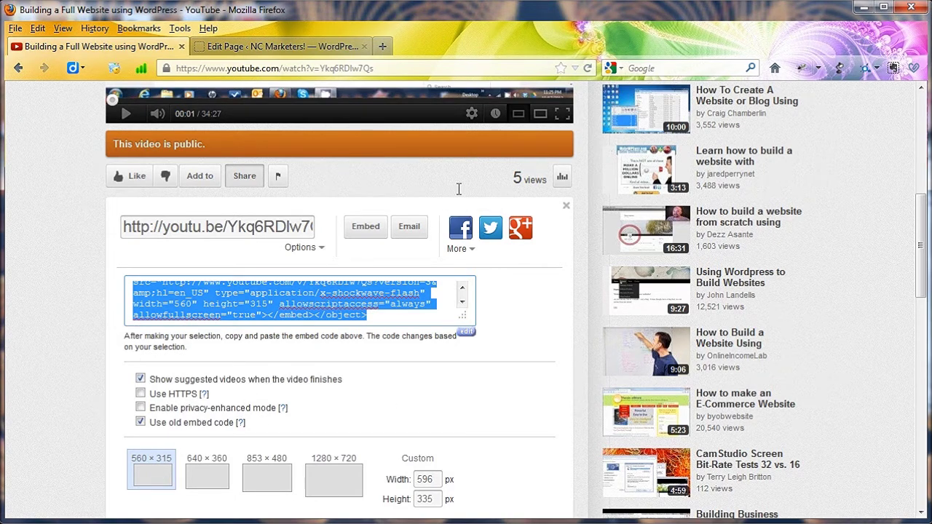
Paste the embed code at the end of the WordPress Videos page's HTML, and update and view the published page
left_click(347, 48)
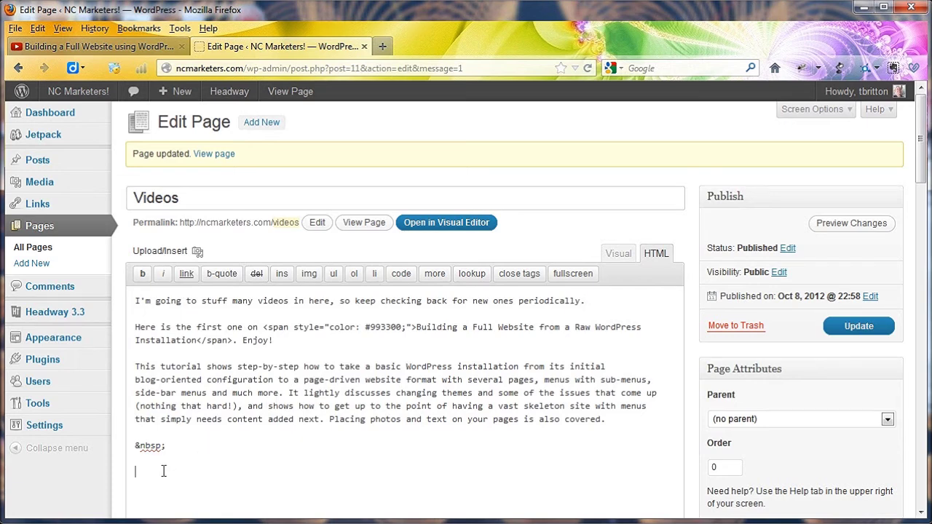
key("ctrl+v")
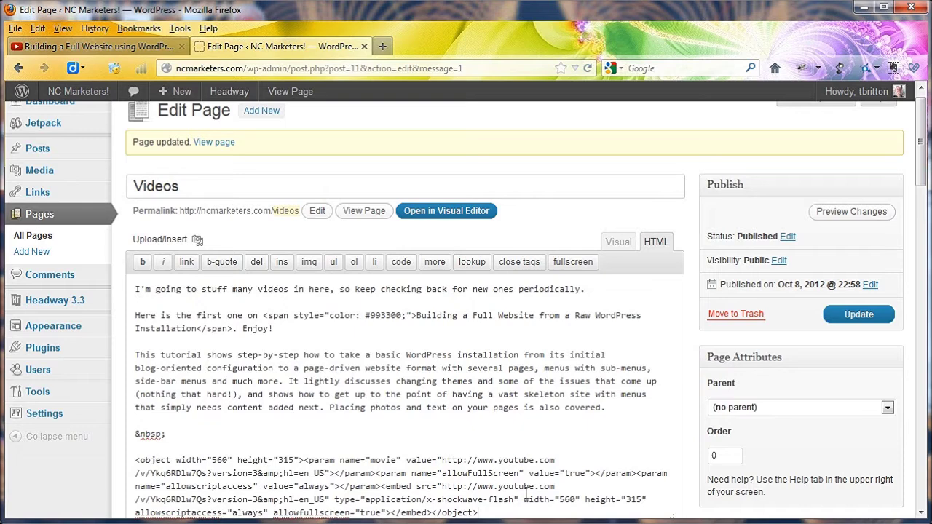
left_click(839, 318)
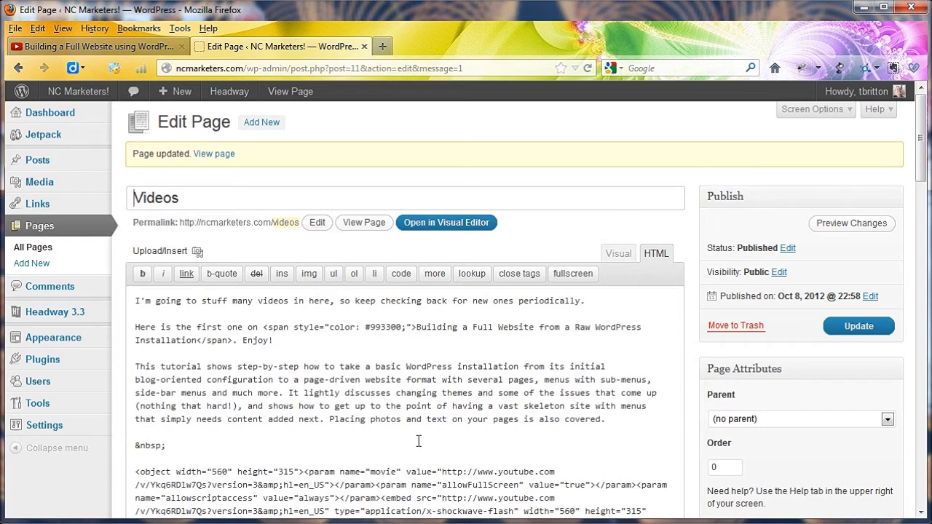
scroll(419, 441, "down", 2)
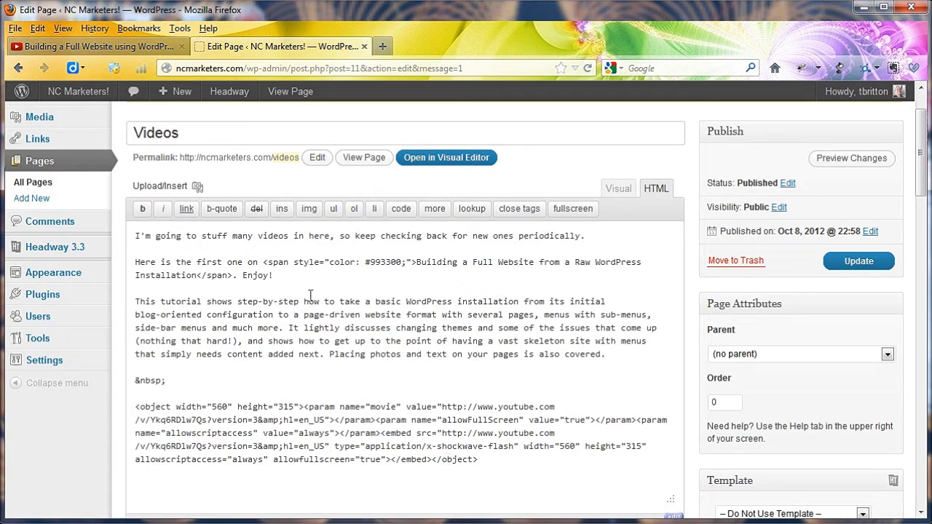
left_click(300, 97)
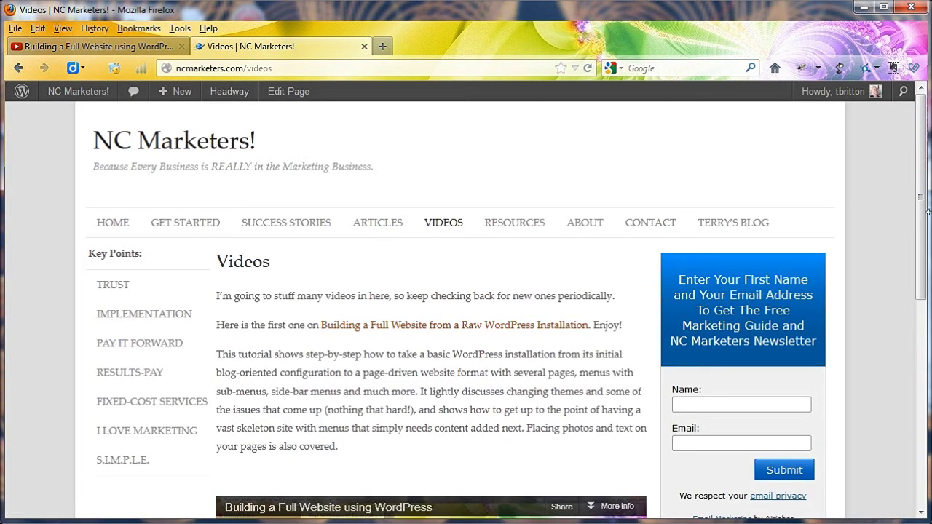
Test the embedded WordPress tutorial video below the description by playing it briefly on the published Videos page
left_click_drag(928, 211, 903, 366)
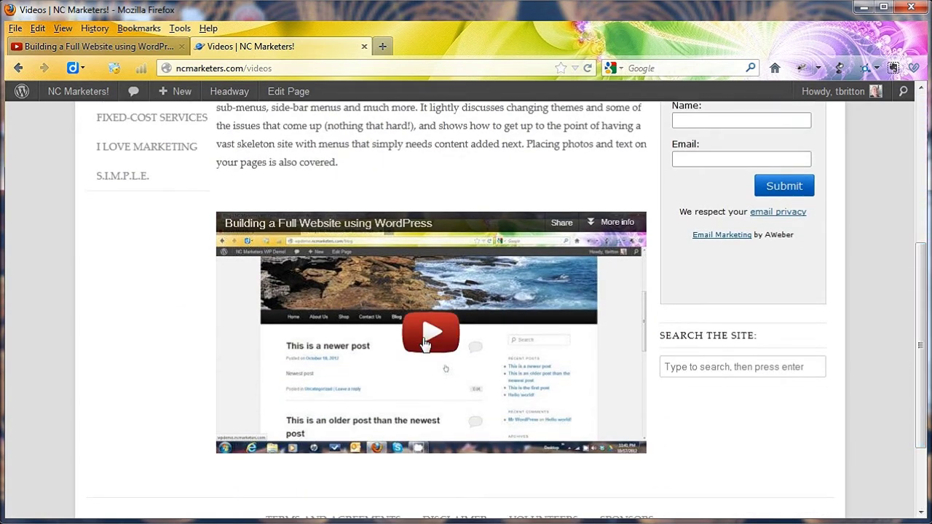
left_click(427, 342)
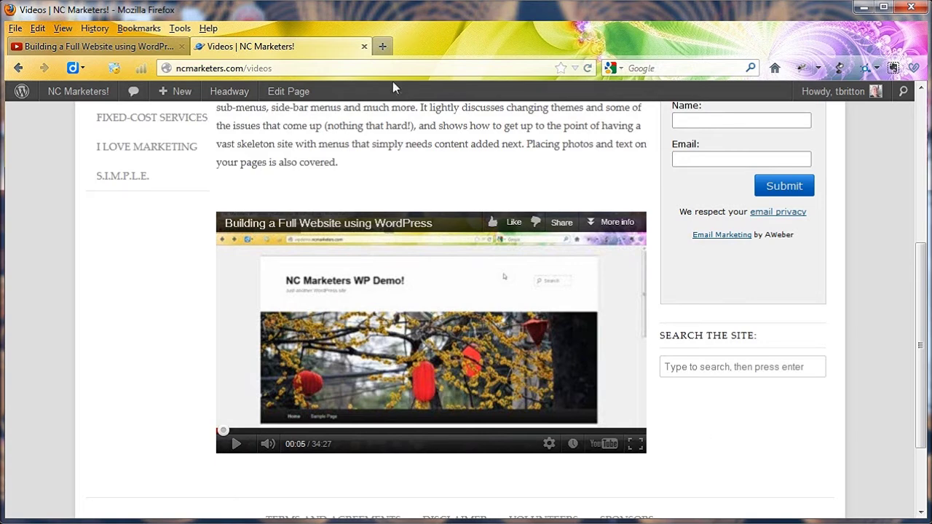
Edit the Videos page in the visual editor, adding blank space below the embedded video, and update the page
left_click(299, 101)
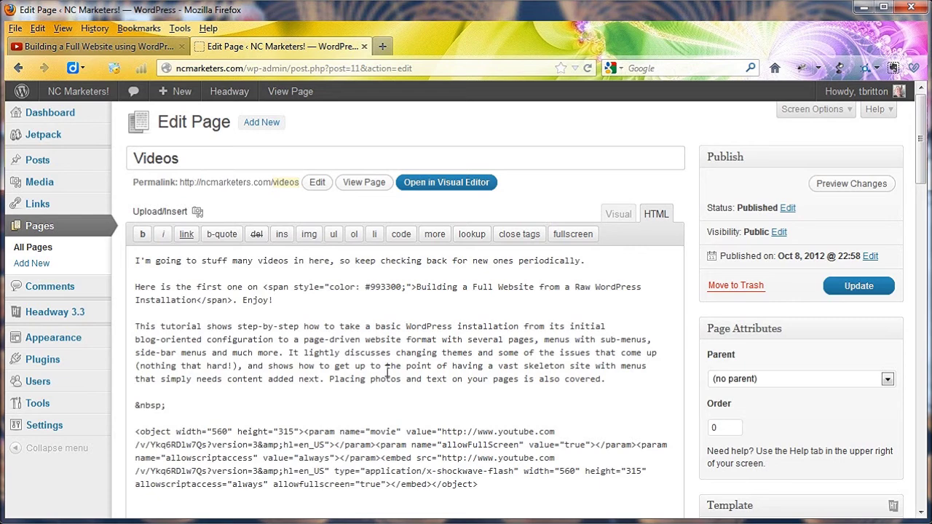
left_click(617, 216)
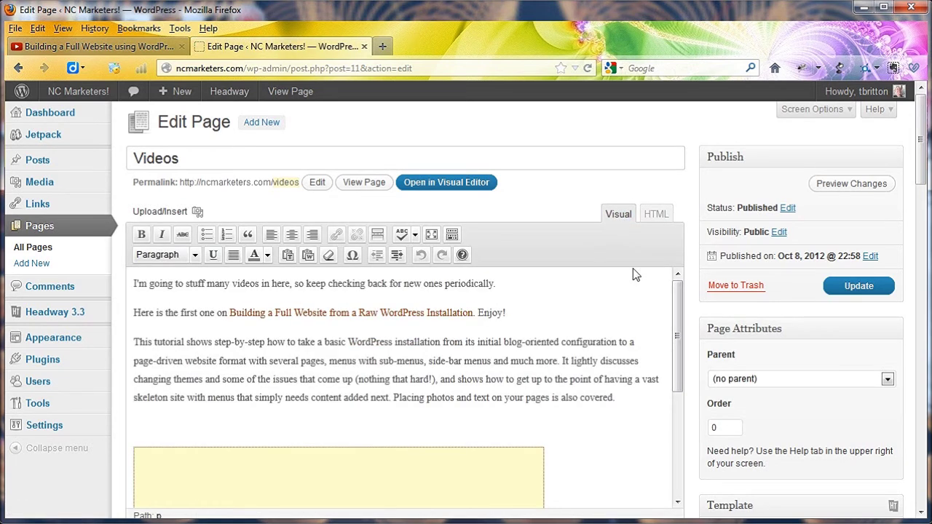
left_click_drag(677, 302, 661, 427)
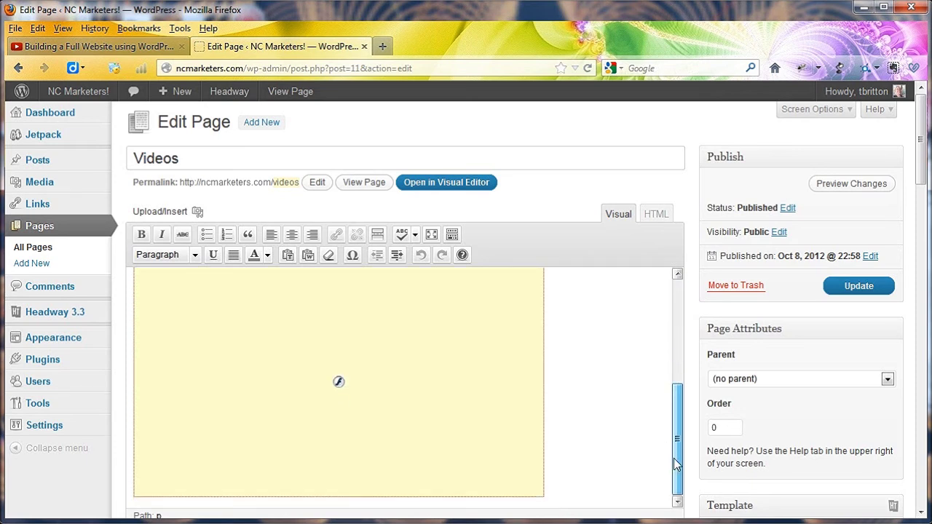
left_click_drag(674, 440, 654, 451)
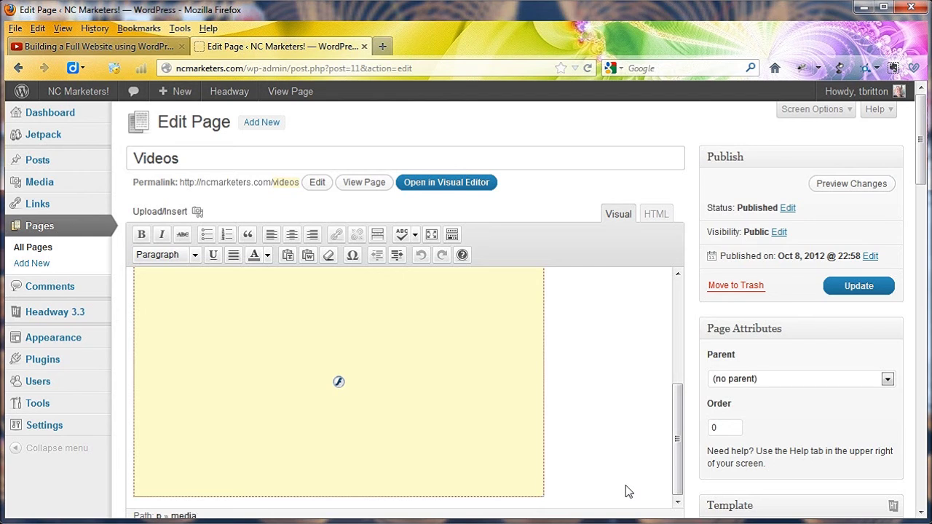
key("Return")
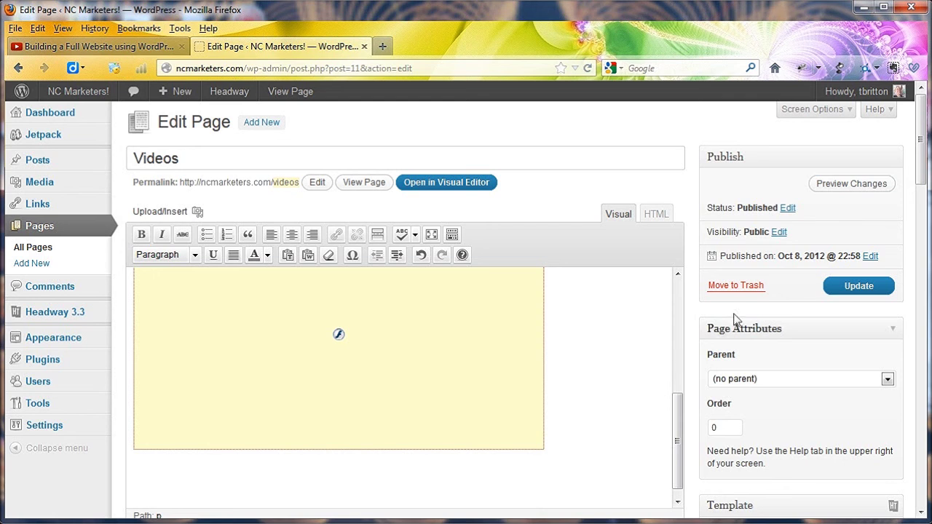
left_click(884, 295)
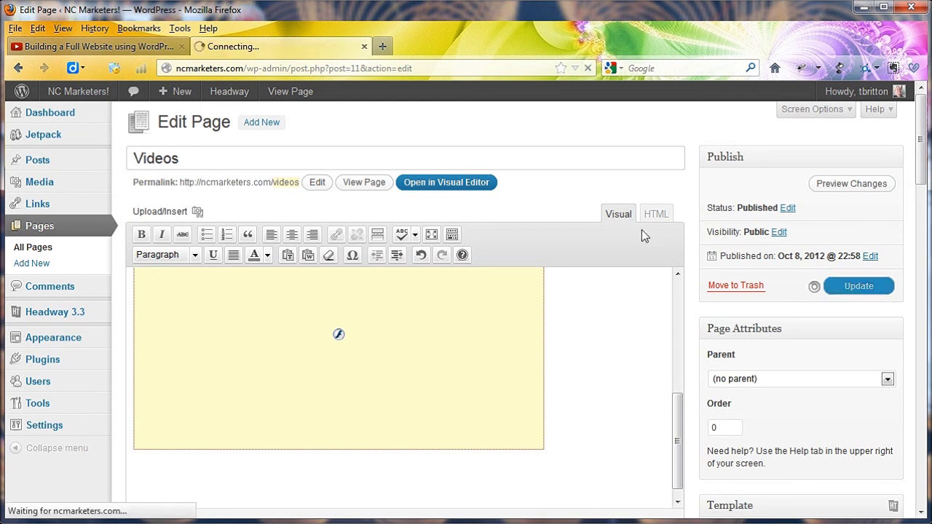